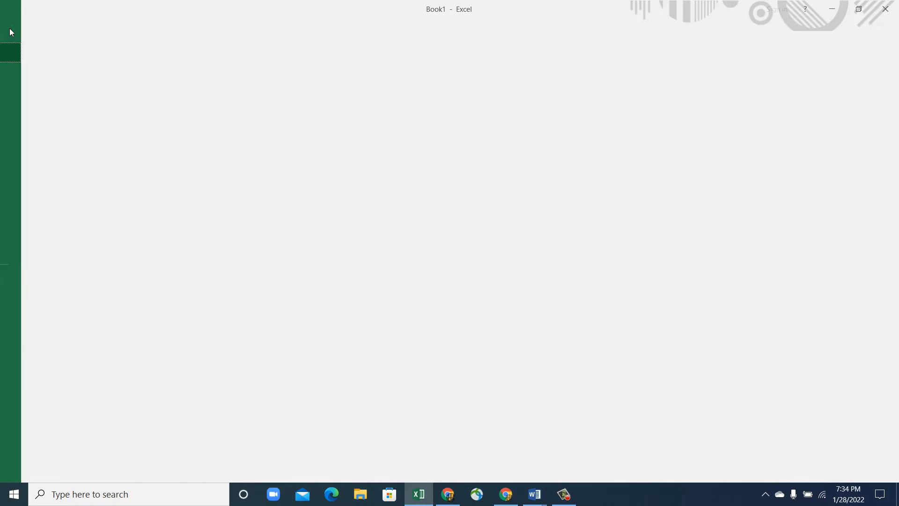
# Check in the Excel add-ins list that the Solver Add-in is enabled, leaving the list unchanged
pyautogui.click(27, 317)
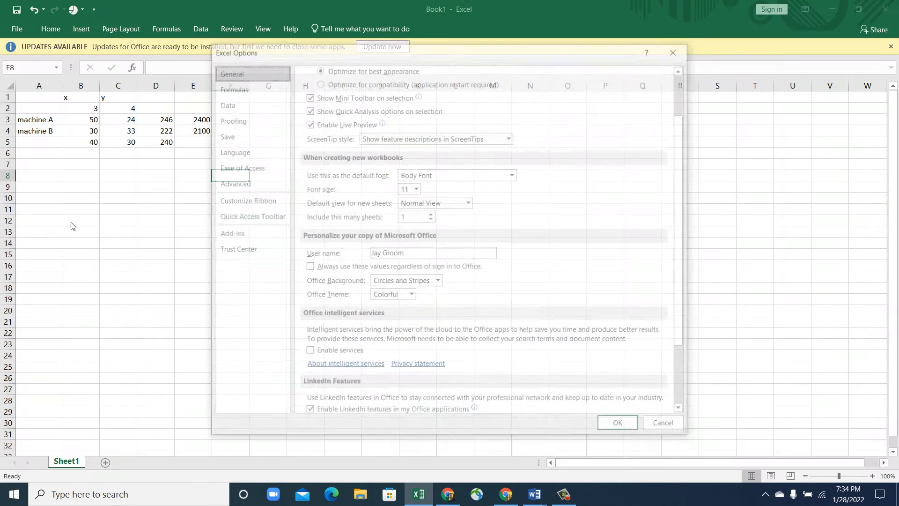
pyautogui.click(225, 233)
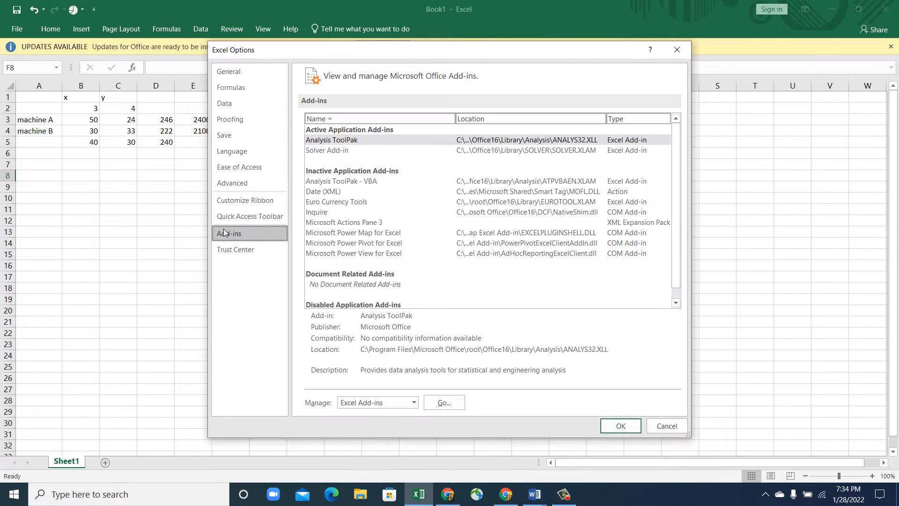
pyautogui.click(429, 404)
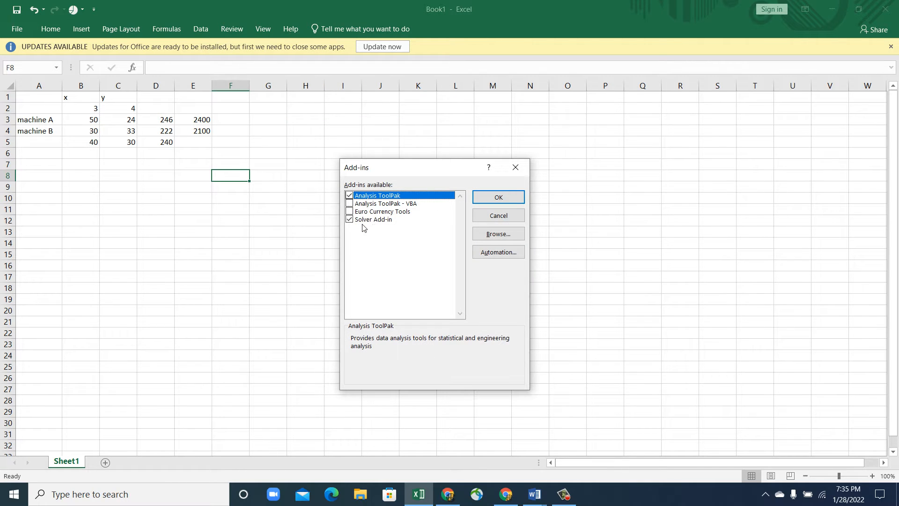
pyautogui.click(498, 218)
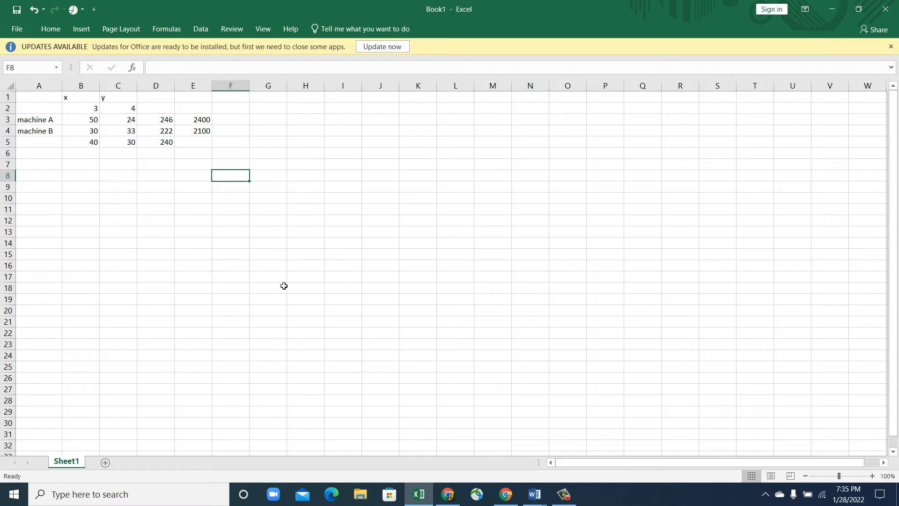
# Switch to Chrome and read the 1997 UG exam linear programming example with its machine time constraints
pyautogui.click(507, 503)
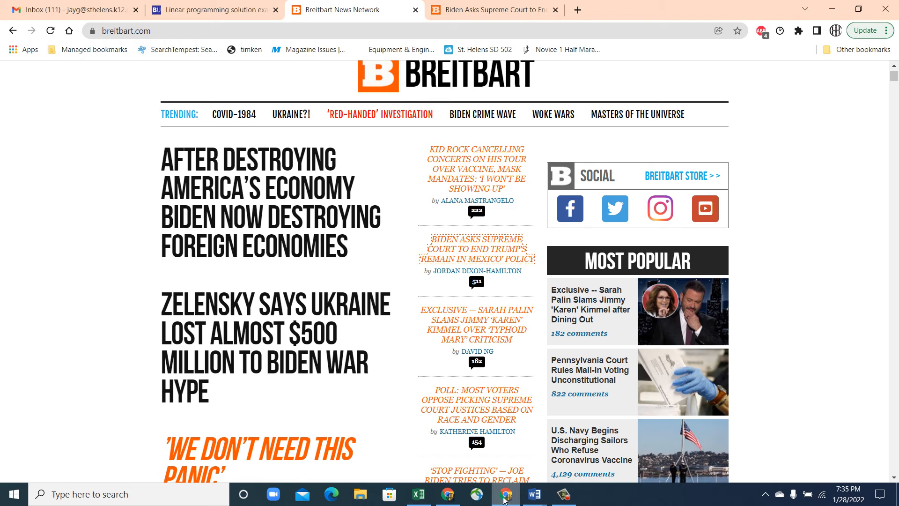
pyautogui.click(181, 6)
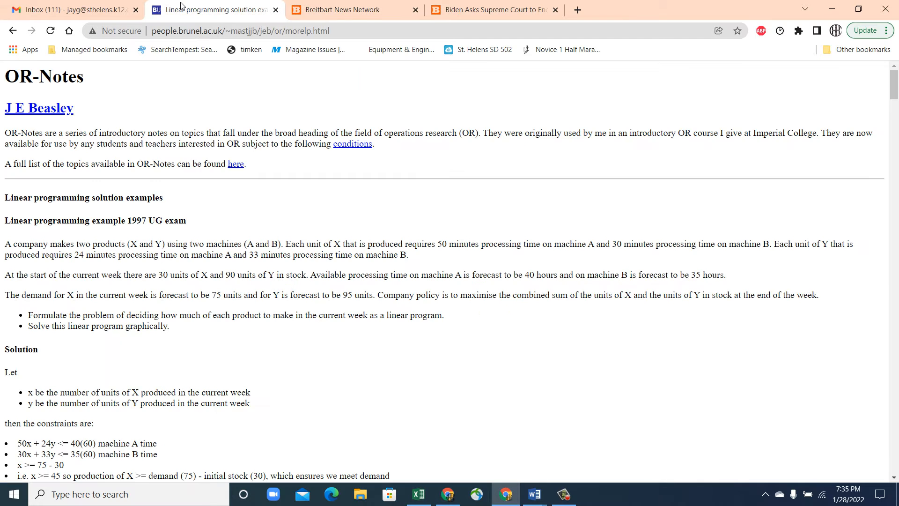
pyautogui.scroll(-1, 243, 268)
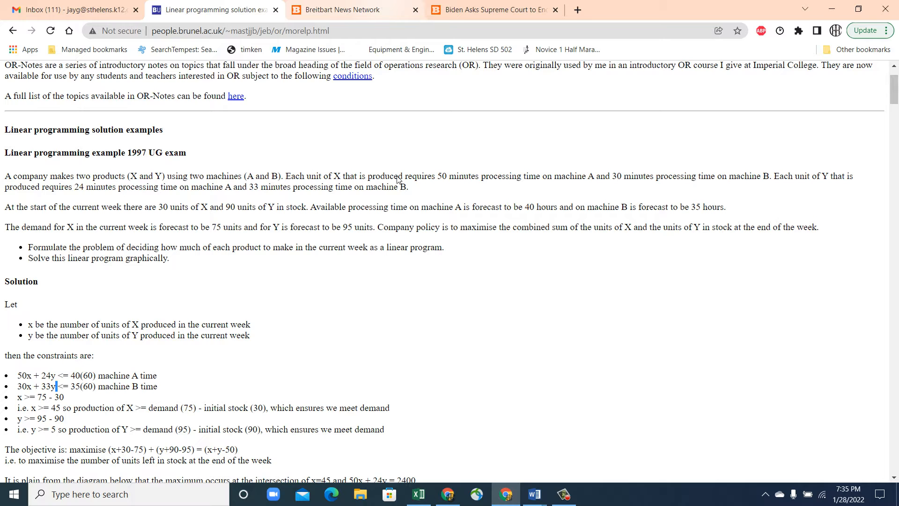
# Return to the Excel workbook and inspect the machine A and B coefficients, usage formulas in D3 and D4, and the limit in E3
pyautogui.click(418, 494)
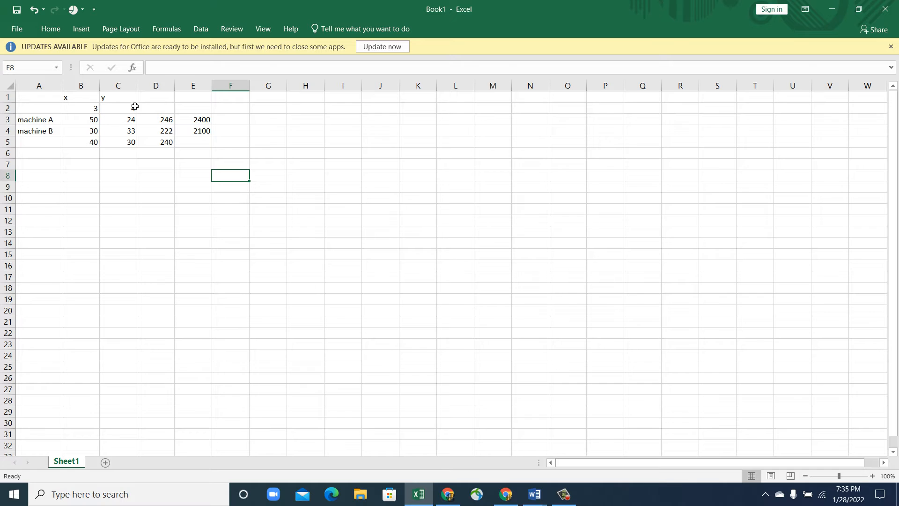
pyautogui.click(159, 121)
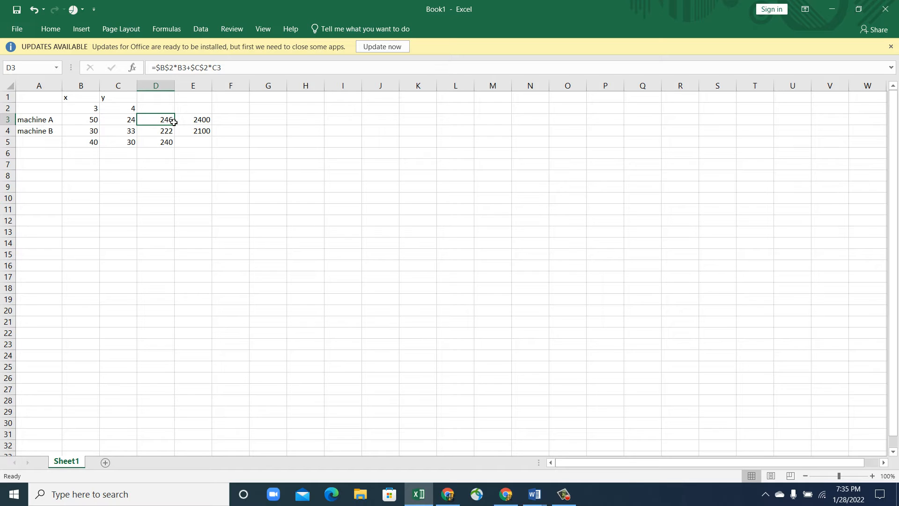
pyautogui.click(206, 122)
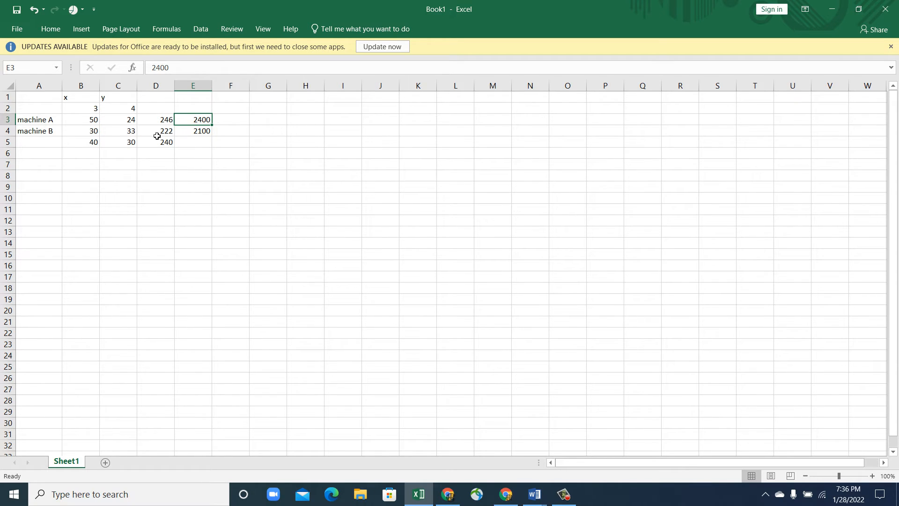
pyautogui.click(105, 133)
pyautogui.click(95, 133)
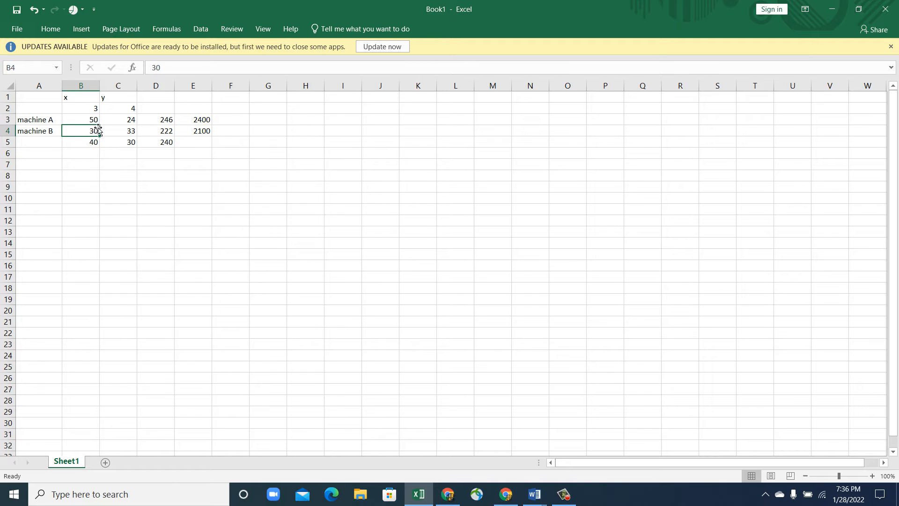
pyautogui.click(152, 133)
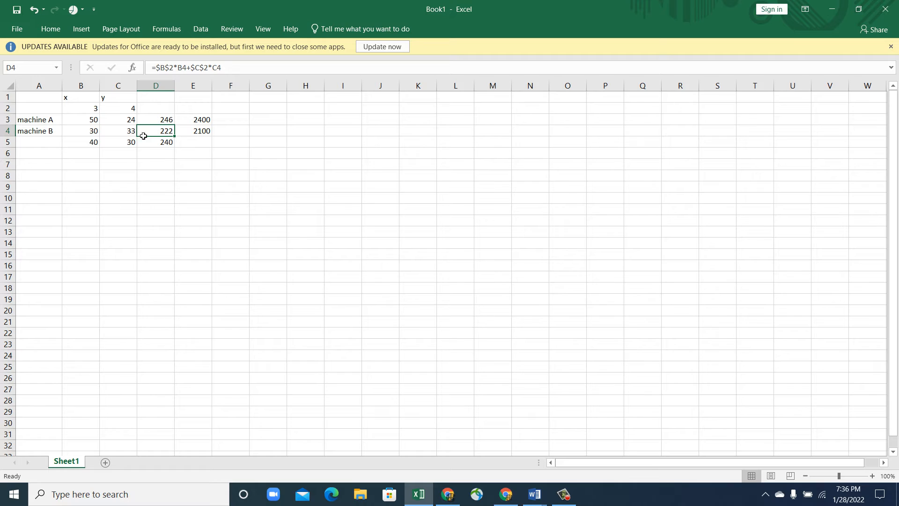
# Label the objective row by entering "profit" in cell A5
pyautogui.click(55, 143)
pyautogui.write('pro')
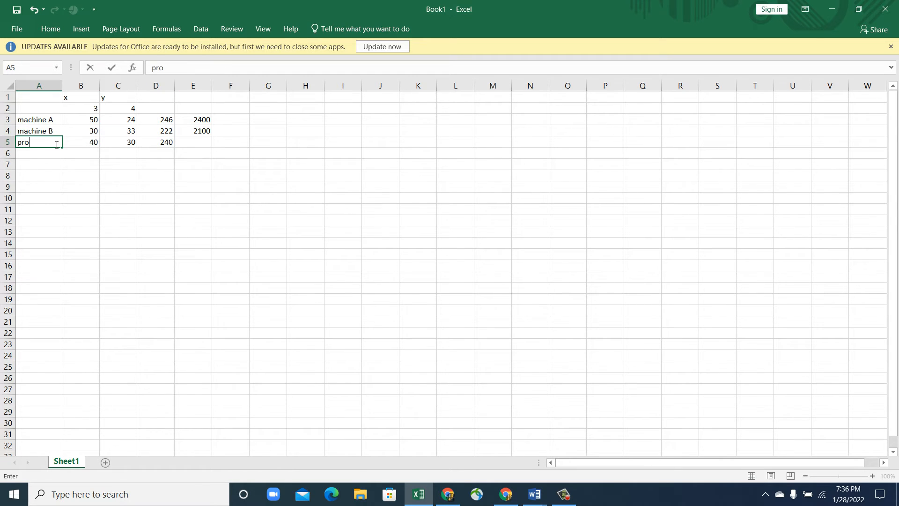
pyautogui.write('fit')
pyautogui.click(132, 199)
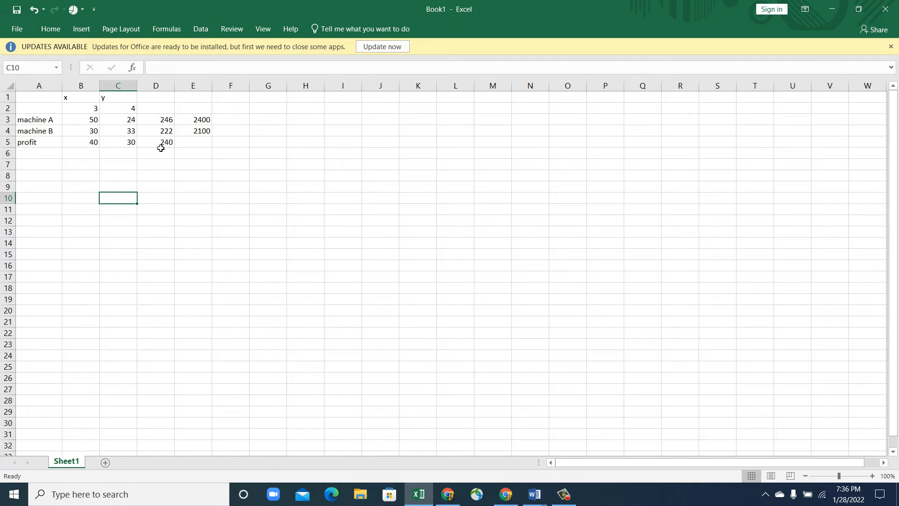
# Open Solver and replace the changing variable cells entry with a fresh selection of B2:C2
pyautogui.click(201, 29)
pyautogui.click(784, 58)
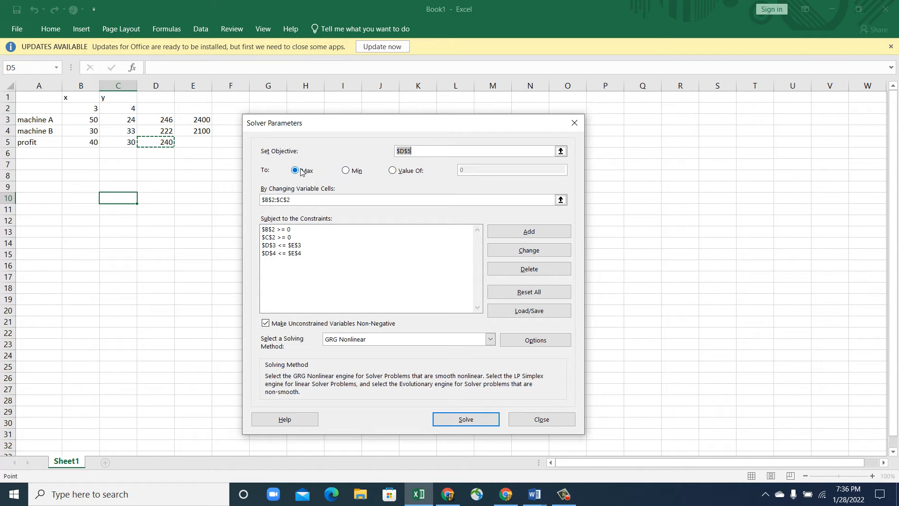
pyautogui.click(303, 203)
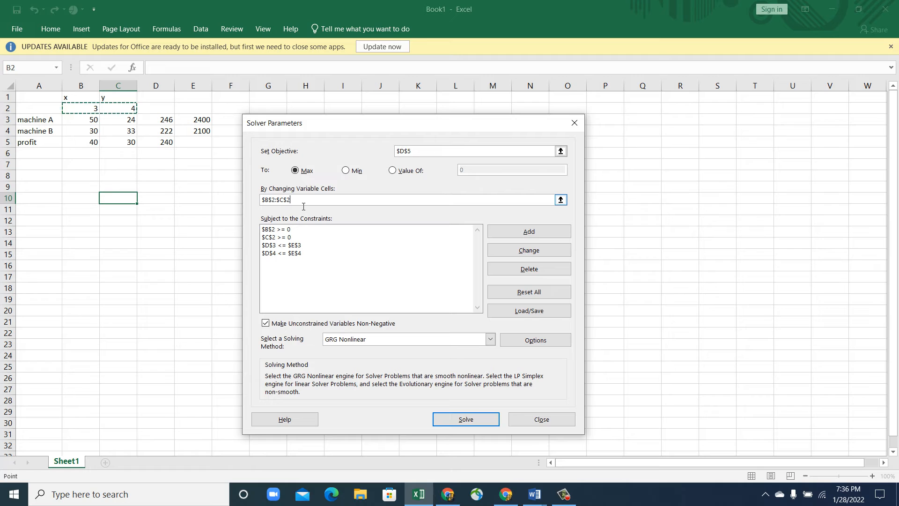
pyautogui.moveTo(304, 206); pyautogui.dragTo(252, 200)
pyautogui.press('BackSpace')
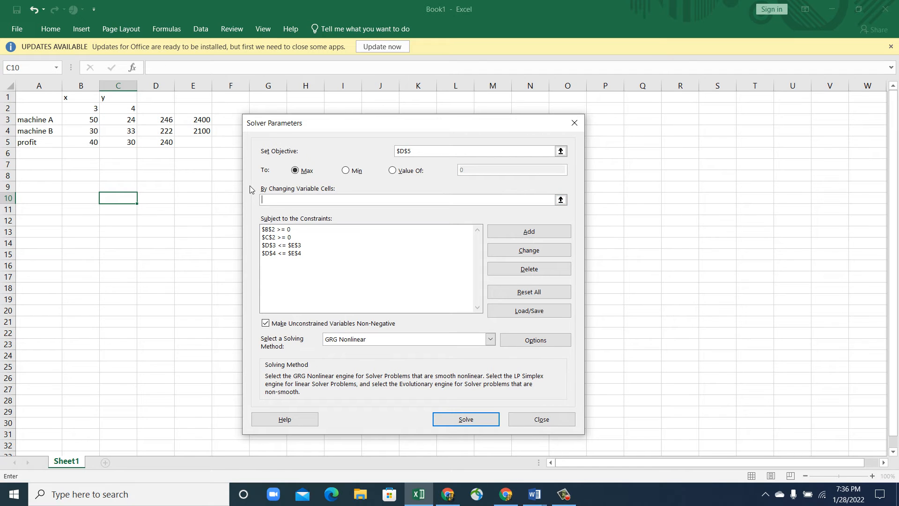
pyautogui.moveTo(88, 108); pyautogui.dragTo(120, 110)
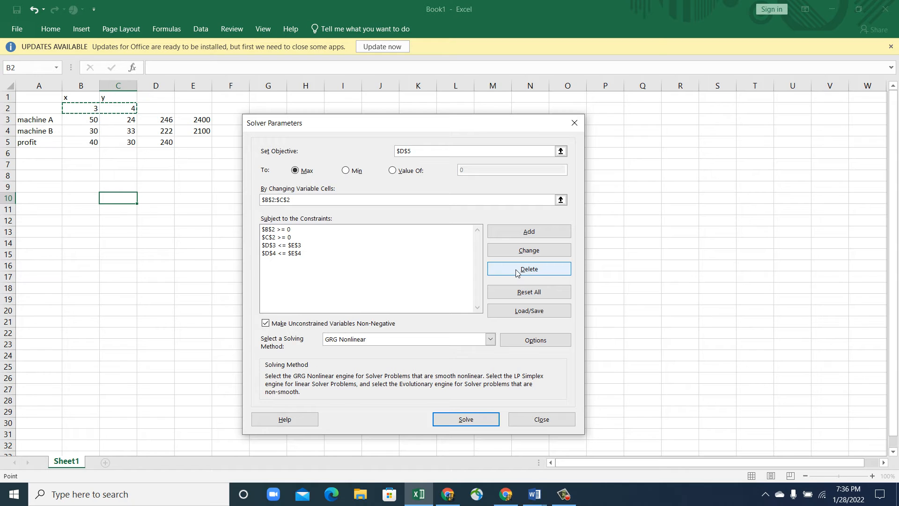
pyautogui.click(517, 234)
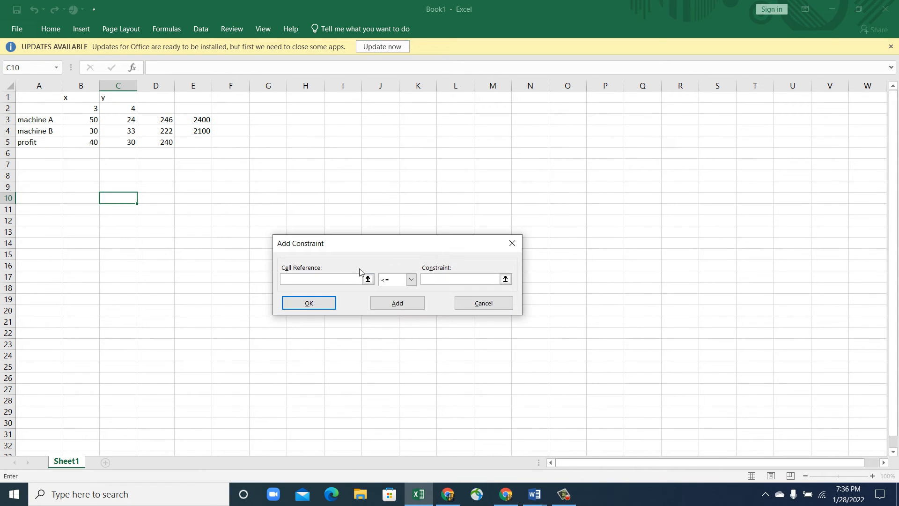
pyautogui.click(165, 121)
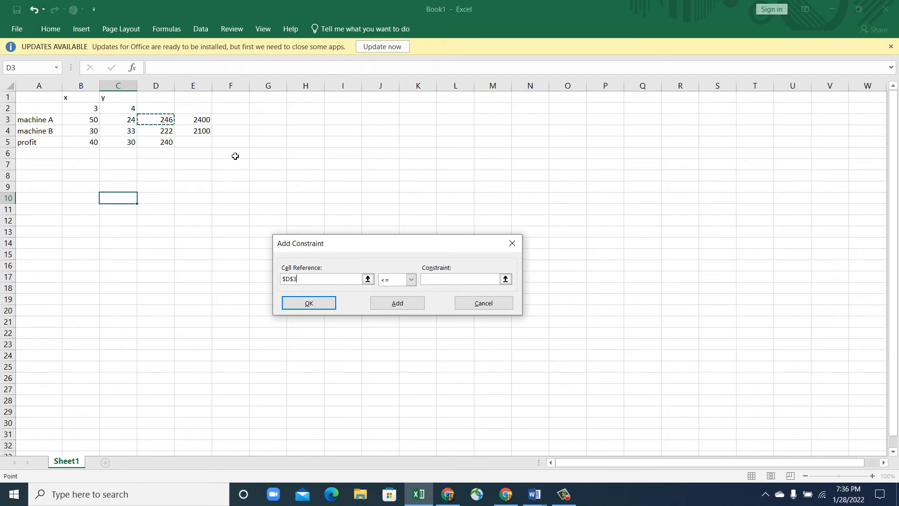
pyautogui.click(442, 278)
pyautogui.click(200, 120)
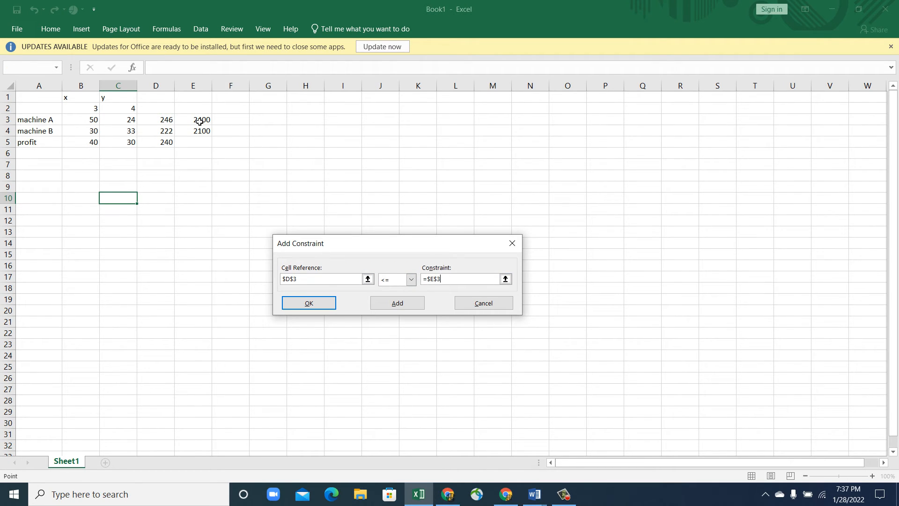
pyautogui.click(500, 305)
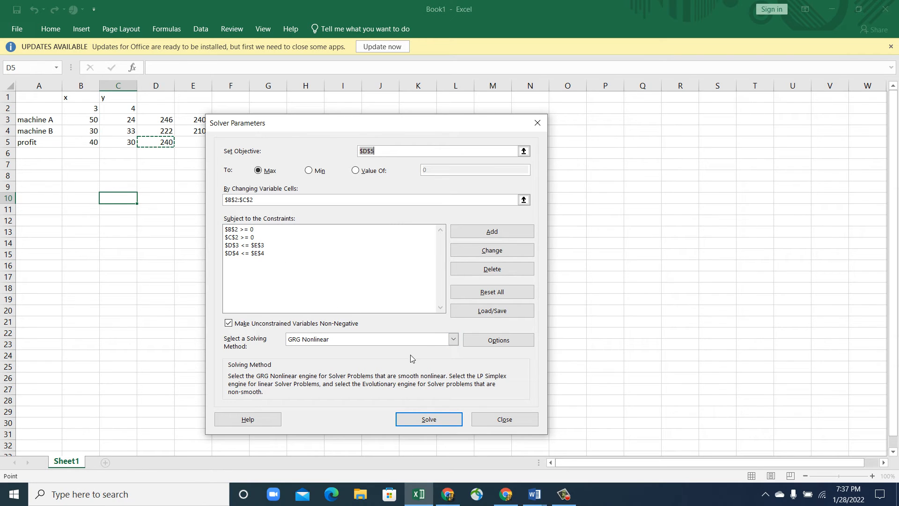
# Review the available solving methods and the Solver options for All Methods, Evolutionary and GRG Nonlinear
pyautogui.click(453, 340)
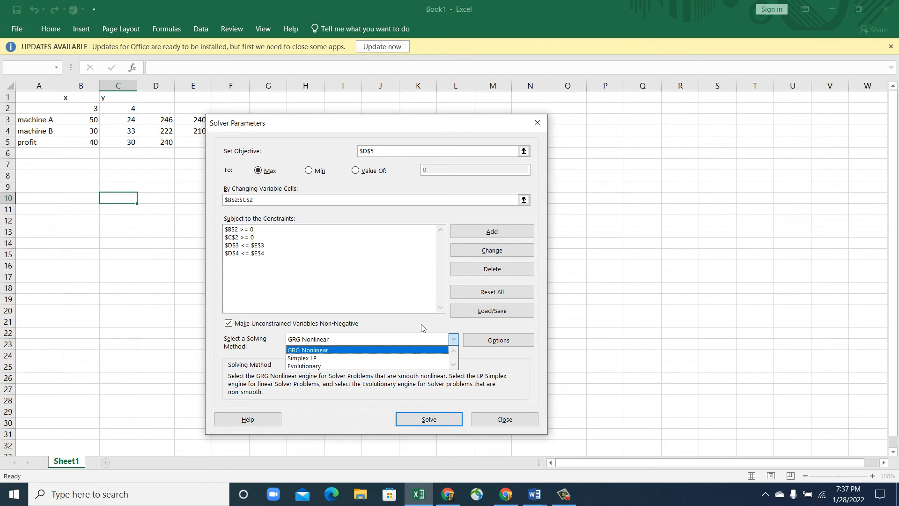
pyautogui.click(411, 307)
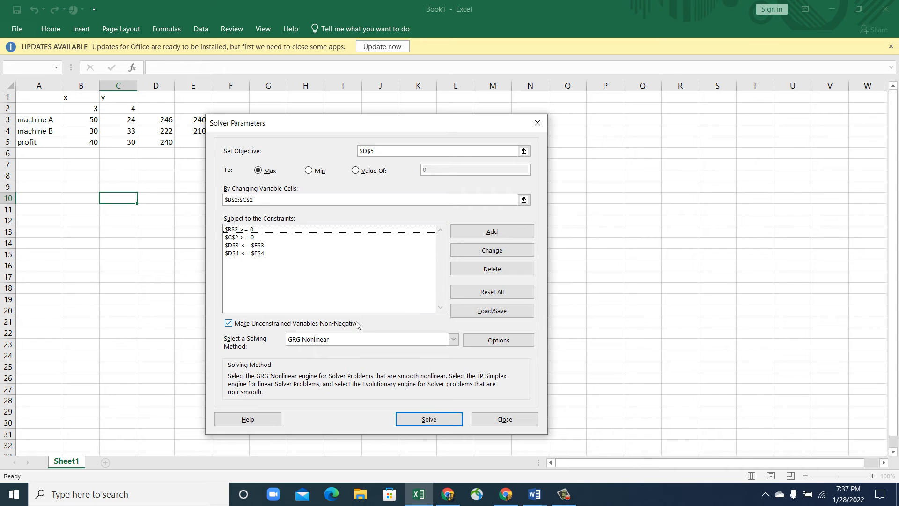
pyautogui.click(503, 345)
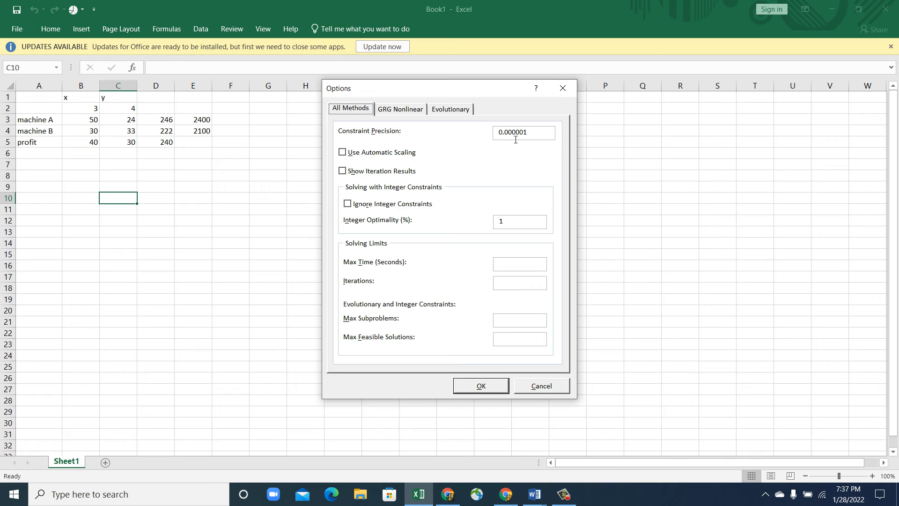
pyautogui.click(450, 111)
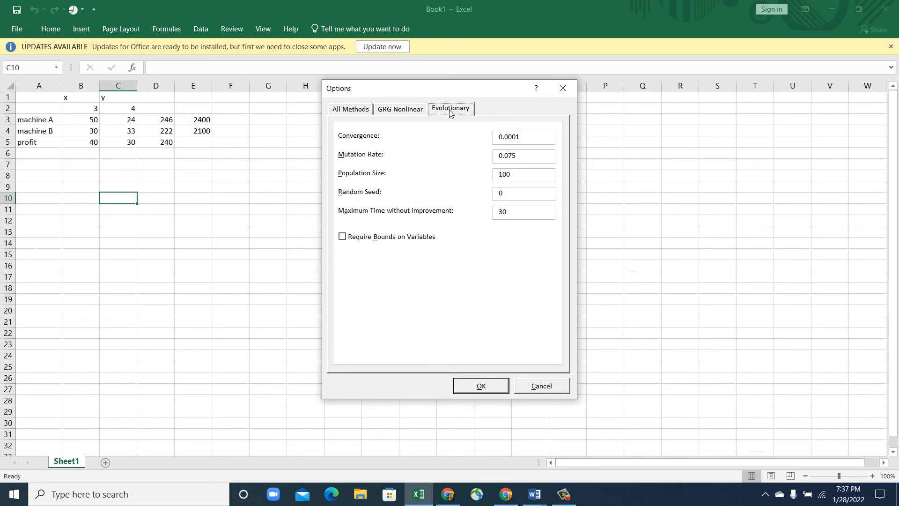
pyautogui.click(409, 111)
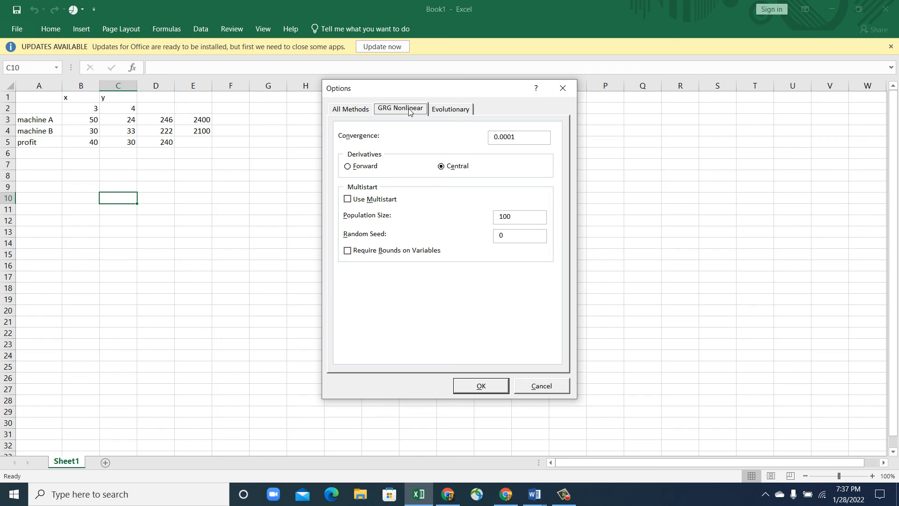
pyautogui.click(363, 108)
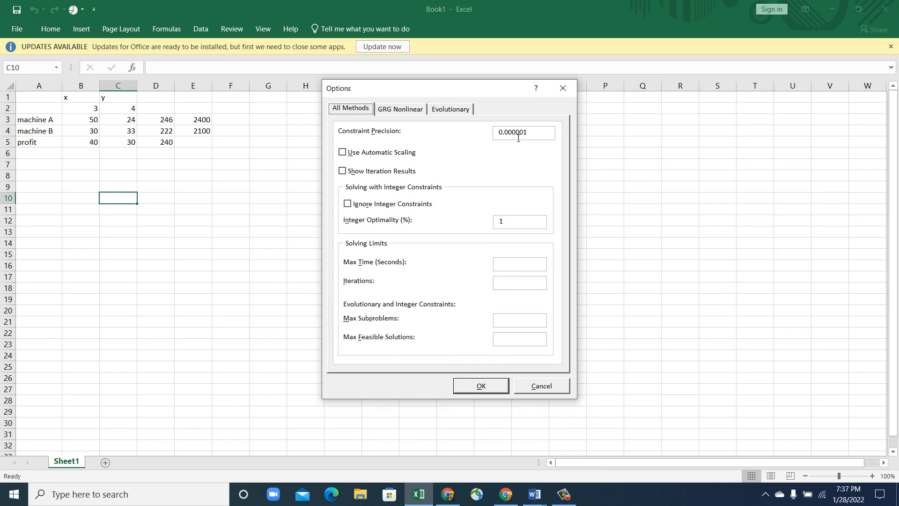
pyautogui.click(468, 388)
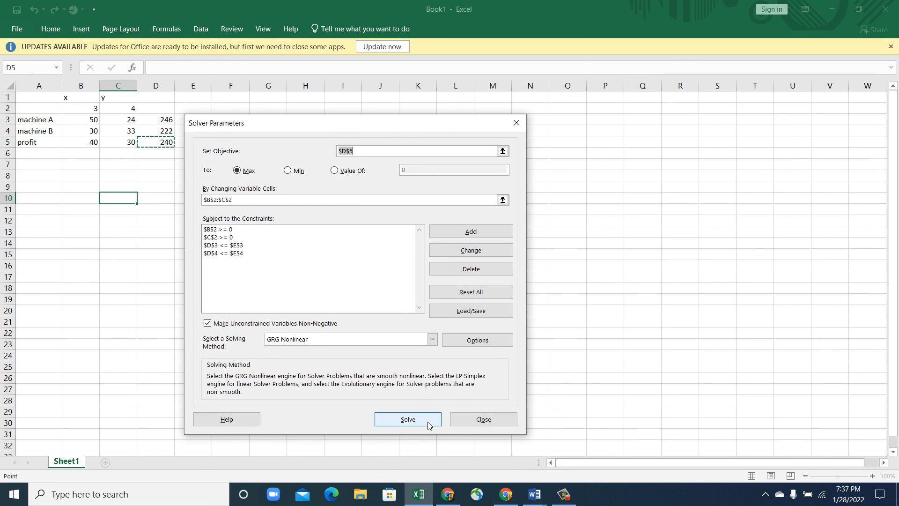
# Solve the model with GRG Nonlinear and keep the Solver solution in the worksheet
pyautogui.click(417, 421)
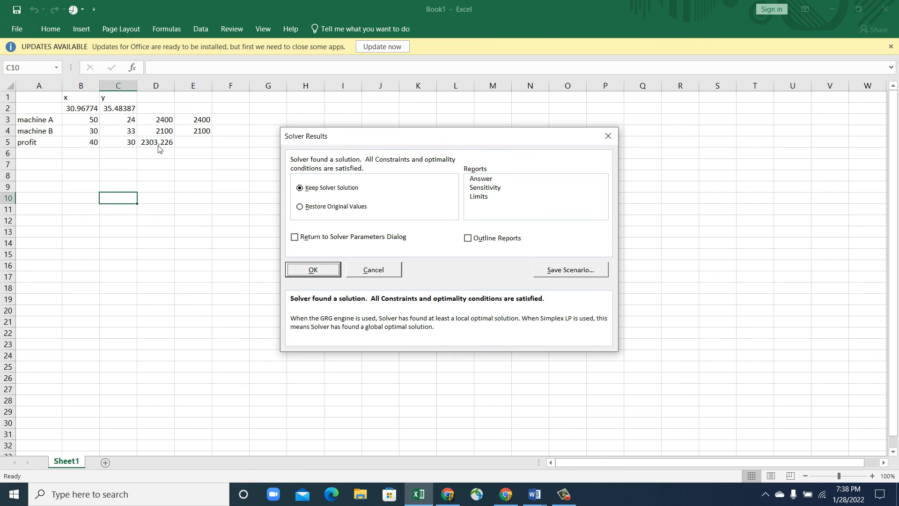
pyautogui.click(317, 269)
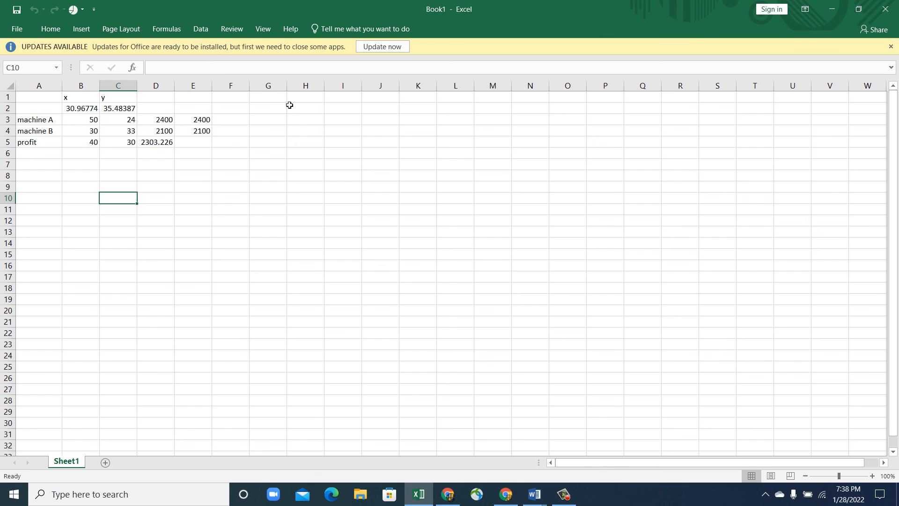
pyautogui.click(561, 499)
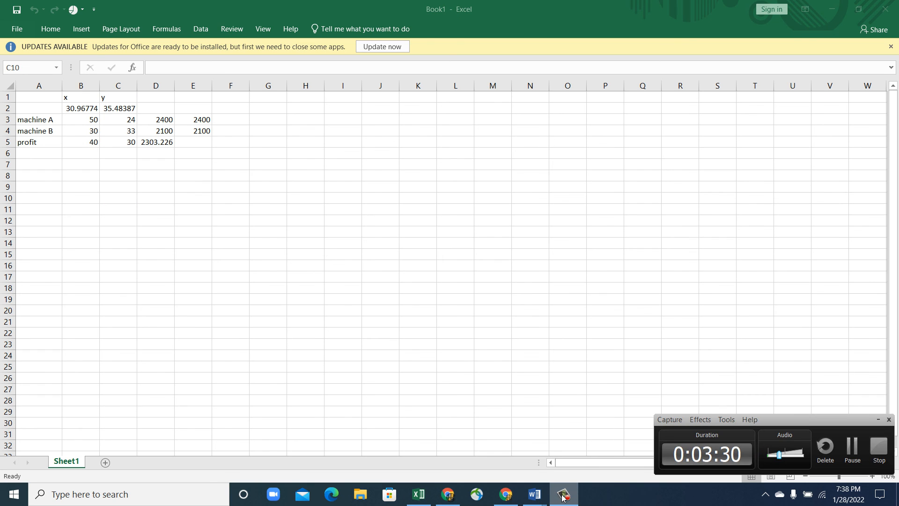